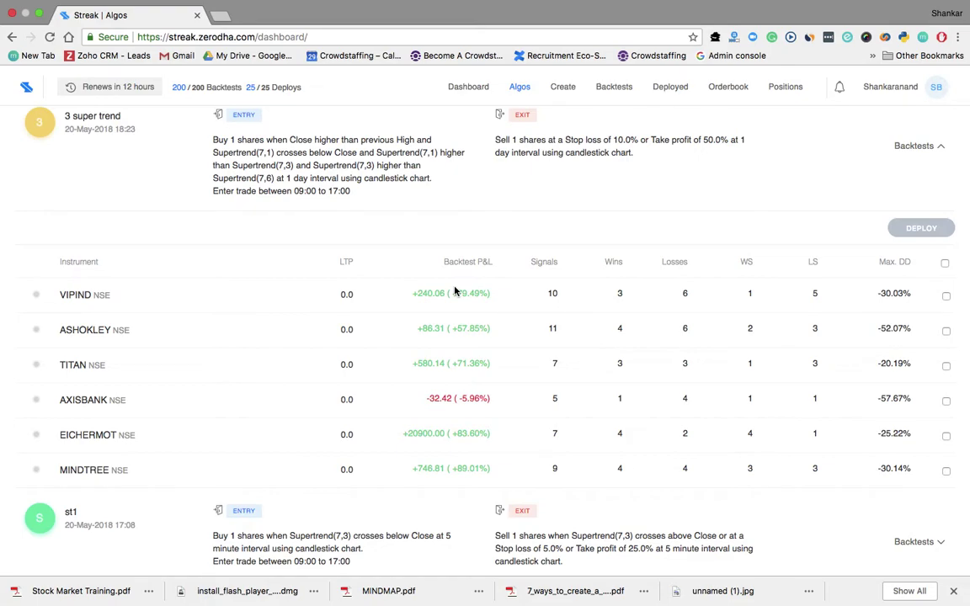
- Open the full backtest results page for the 3 super trend algo that trades at a 1 day interval
scroll(454, 292, "down", 1)
scroll(455, 292, "up", 1)
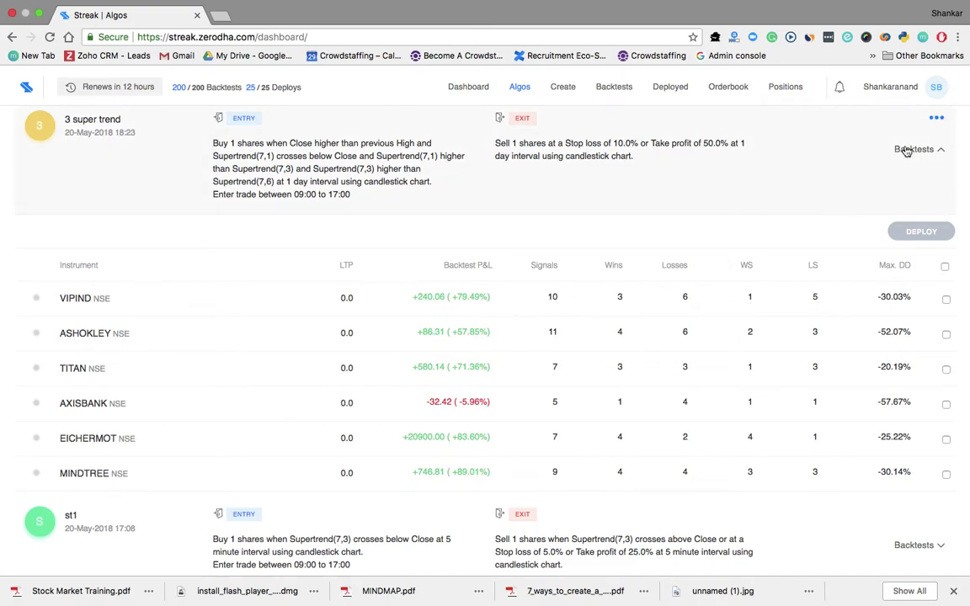
scroll(284, 256, "up", 1)
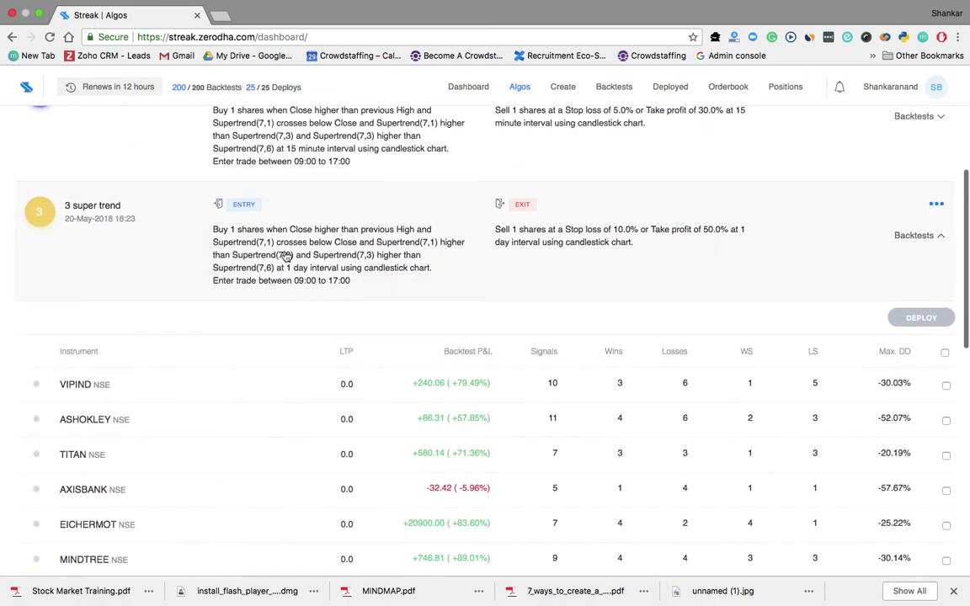
left_click(93, 210)
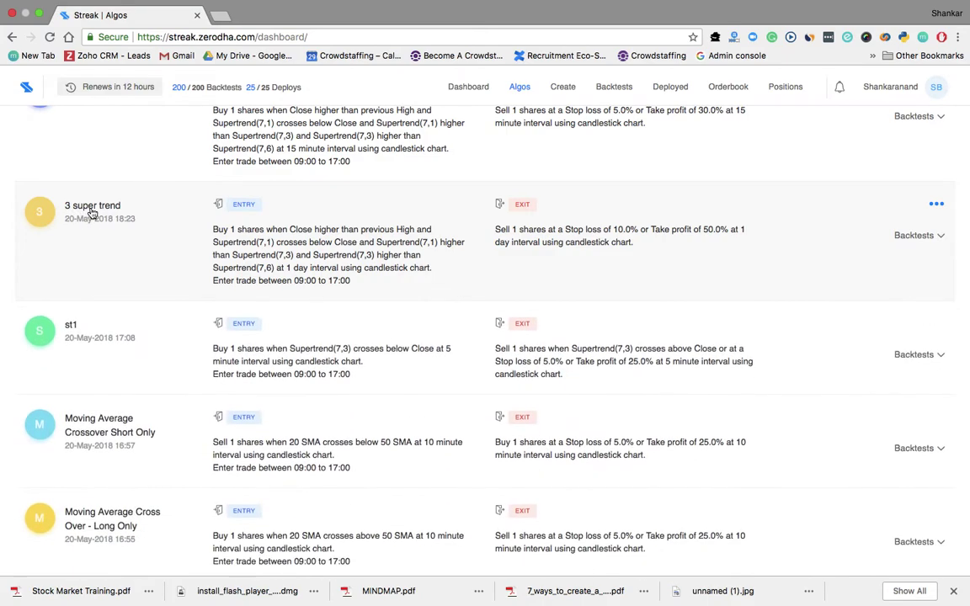
left_click(93, 212)
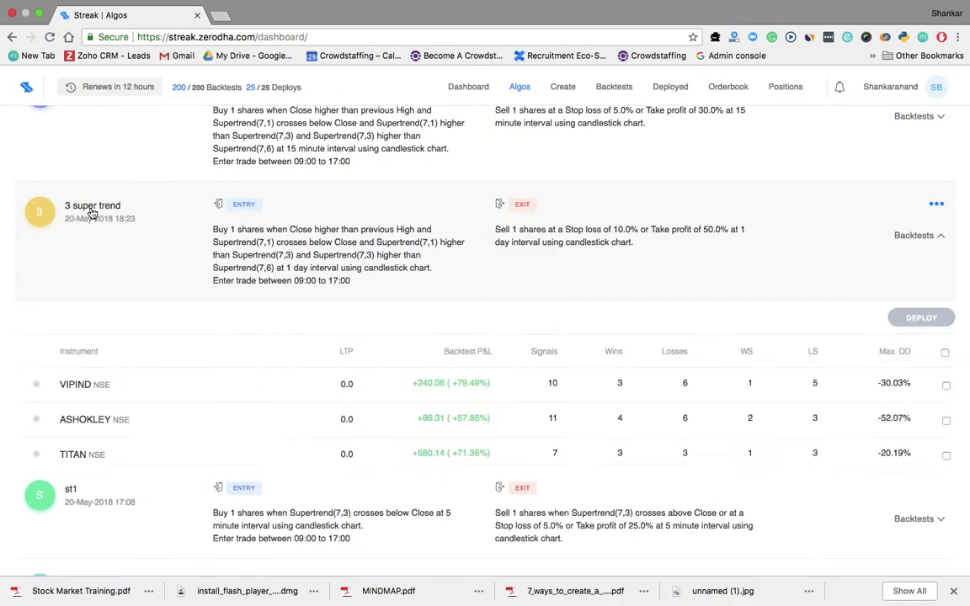
left_click(936, 204)
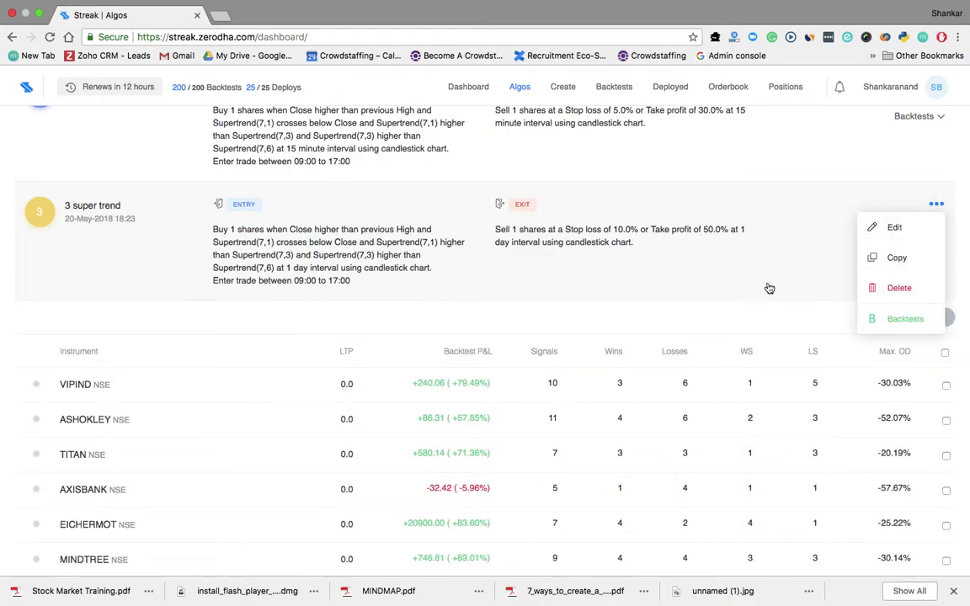
left_click(880, 319)
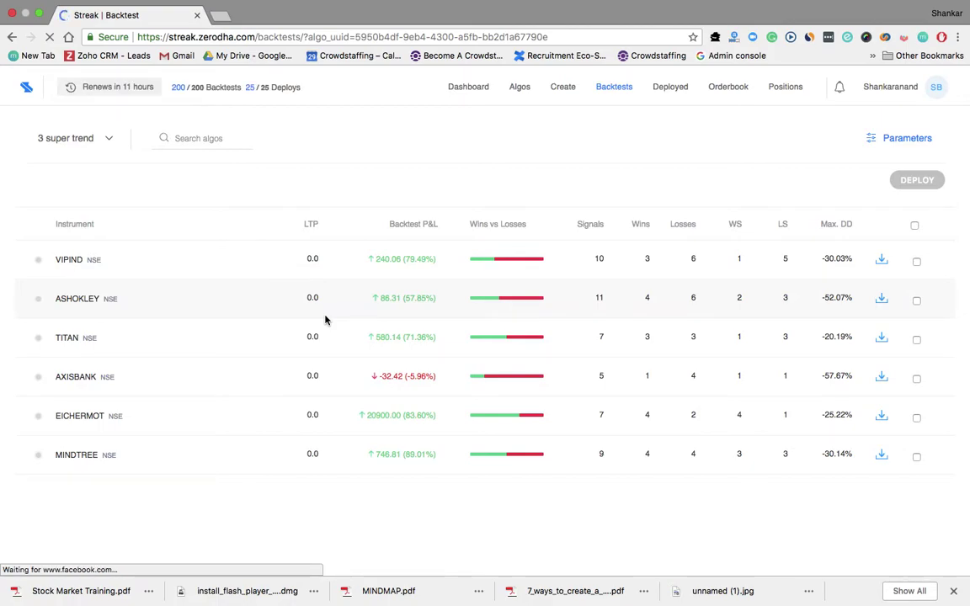
- Expand the VIPIND backtest result and include brokerage in its profit and loss
left_click(404, 260)
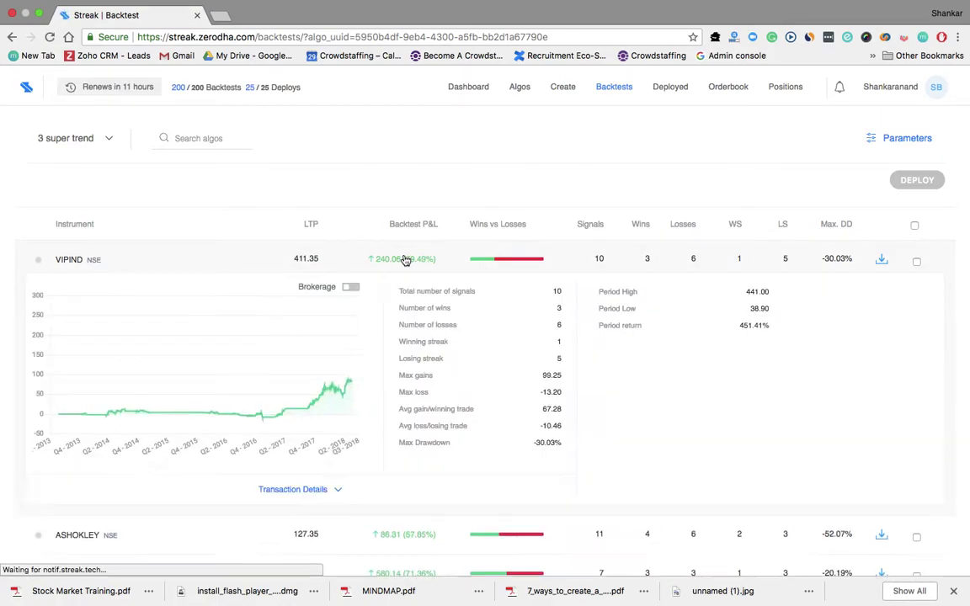
left_click(350, 287)
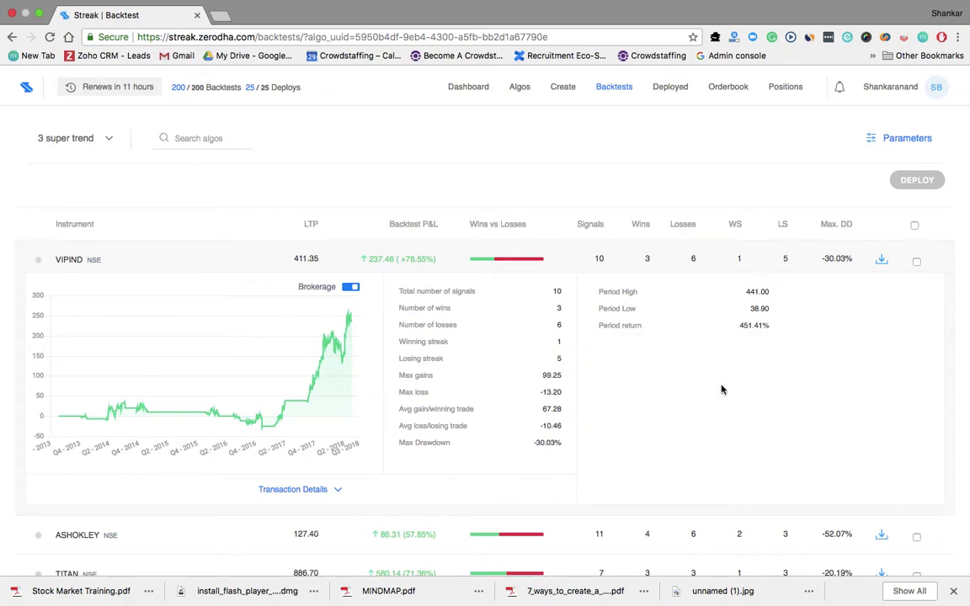
- Show the transaction details under VIPIND's backtest chart
scroll(722, 390, "down", 4)
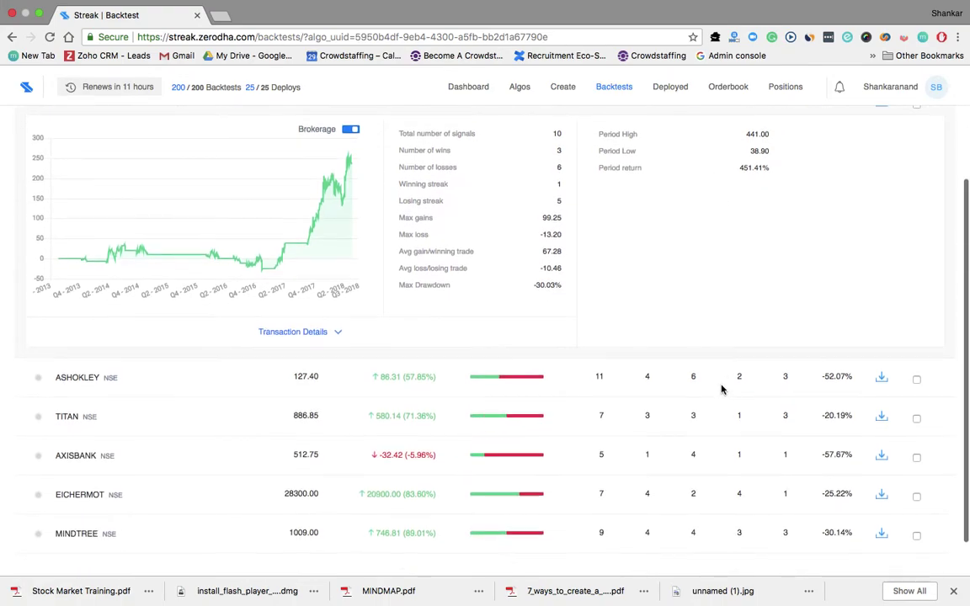
scroll(722, 390, "up", 3)
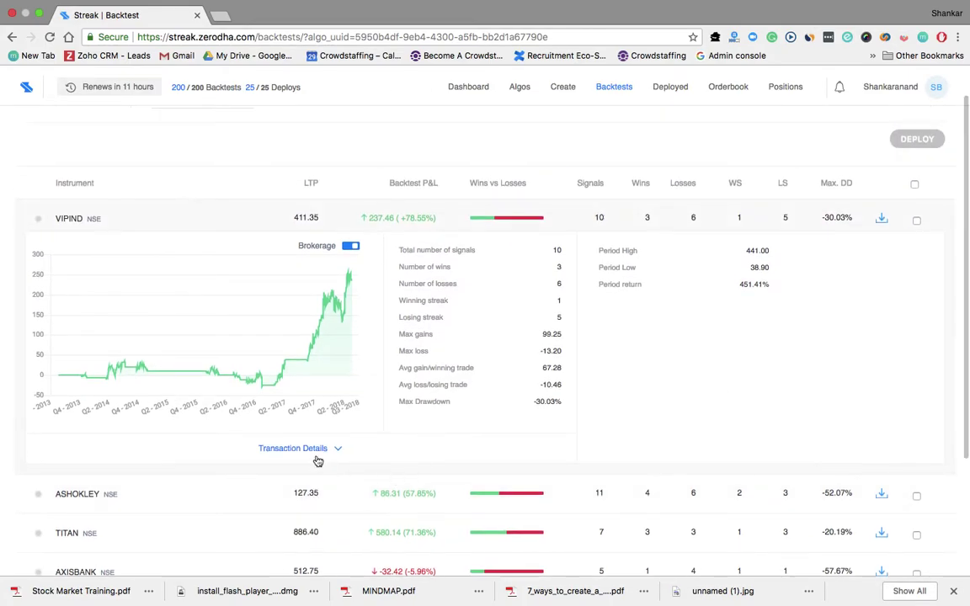
left_click(313, 451)
scroll(409, 480, "down", 5)
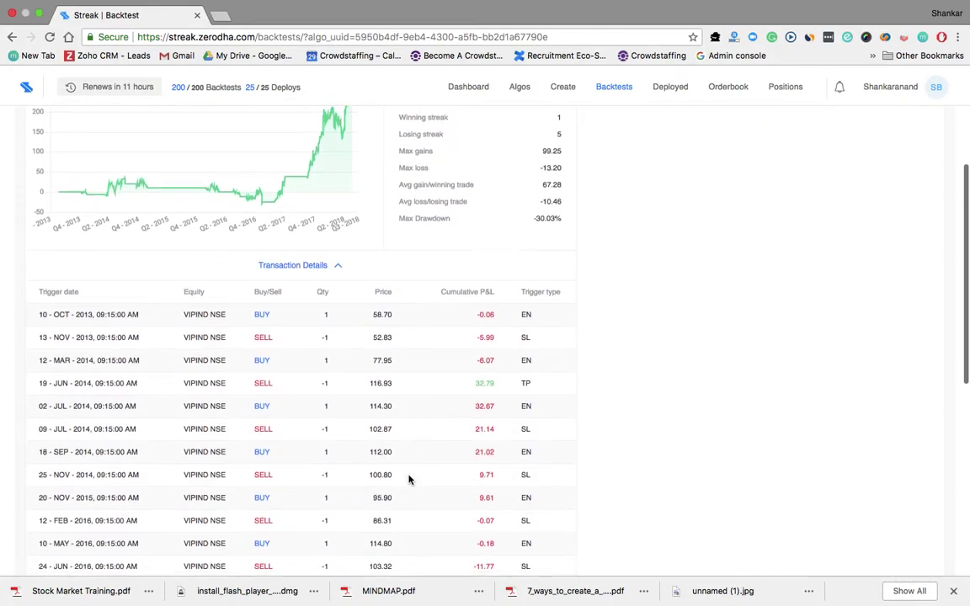
- Examine VIPIND's trade list for buy and sell dates, prices, cumulative P&L and trigger types
scroll(409, 480, "down", 3)
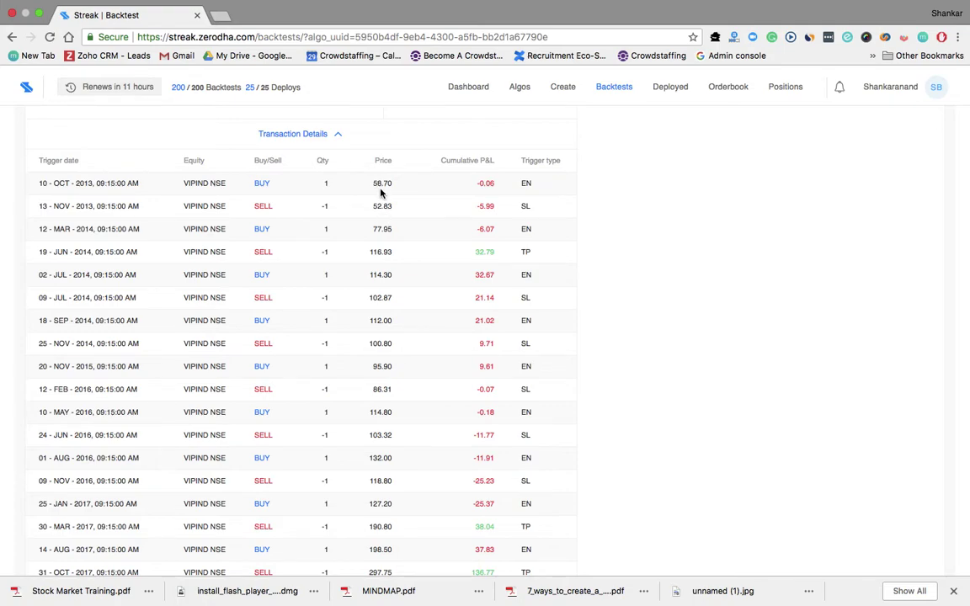
scroll(425, 290, "down", 5)
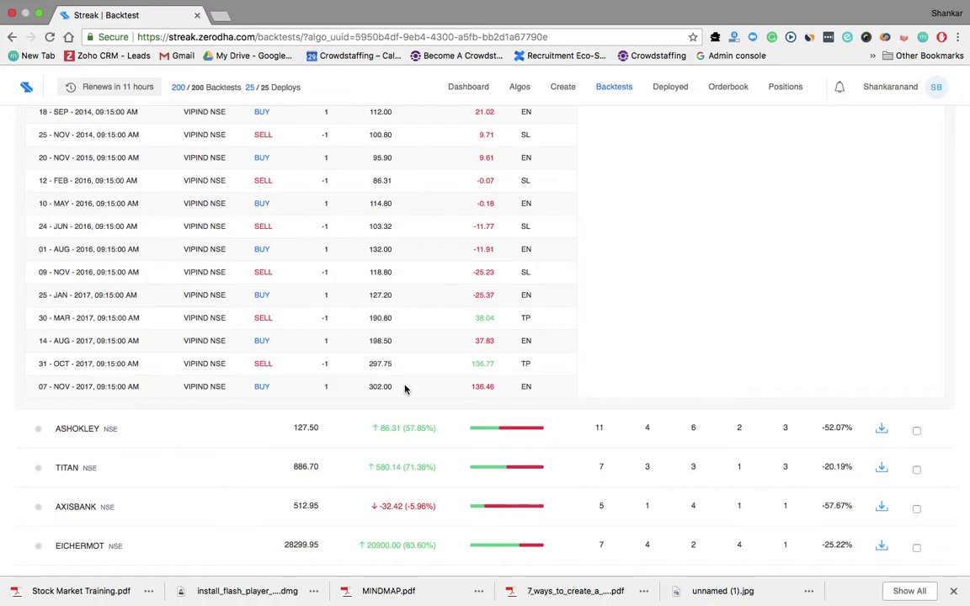
scroll(404, 389, "up", 5)
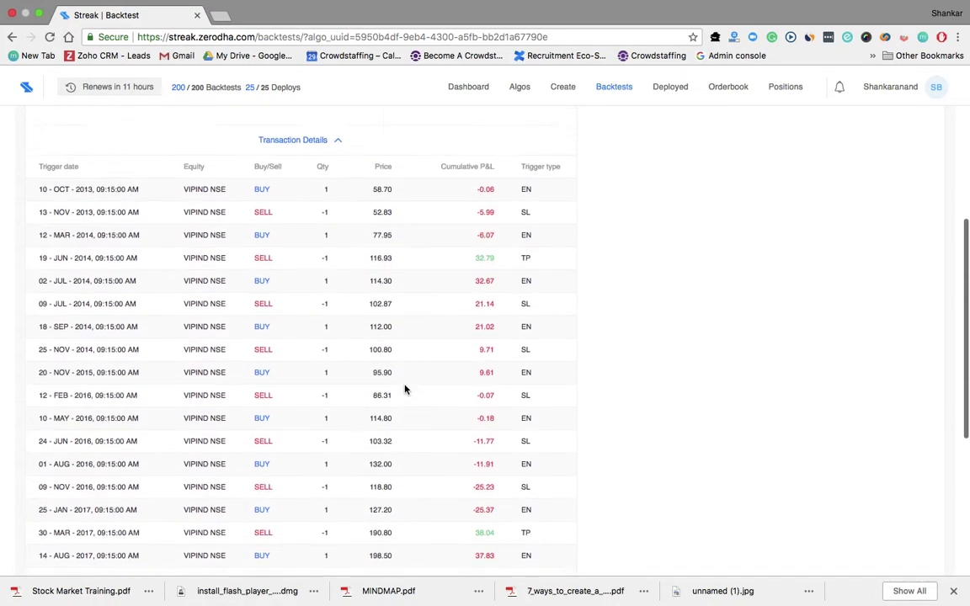
scroll(404, 389, "up", 1)
scroll(404, 389, "down", 3)
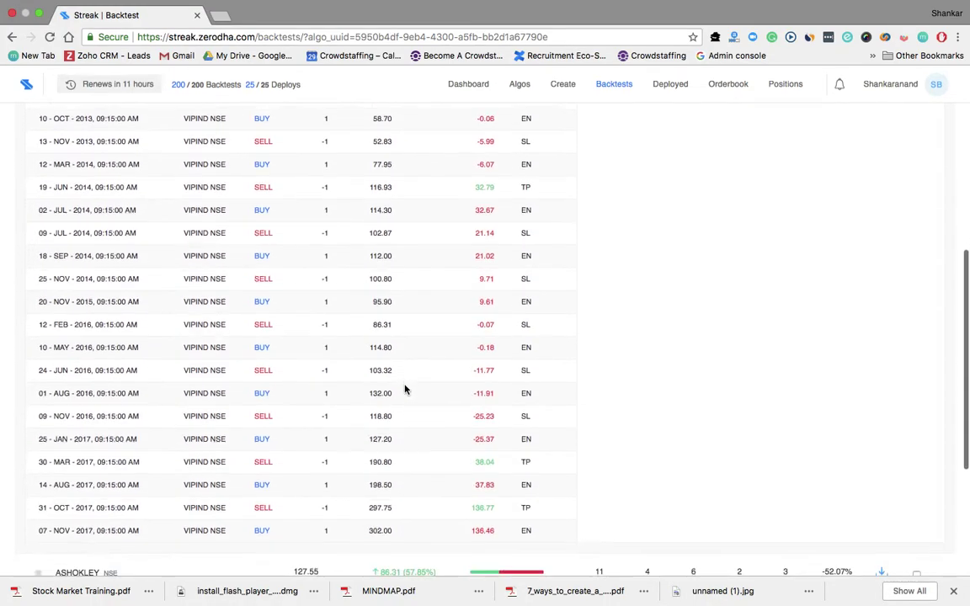
scroll(404, 389, "up", 3)
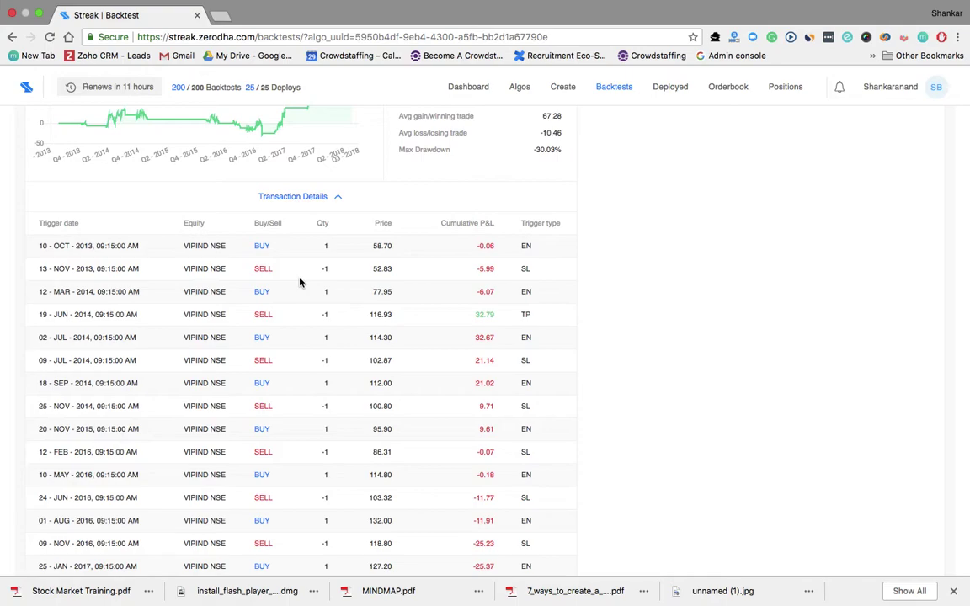
scroll(299, 282, "up", 5)
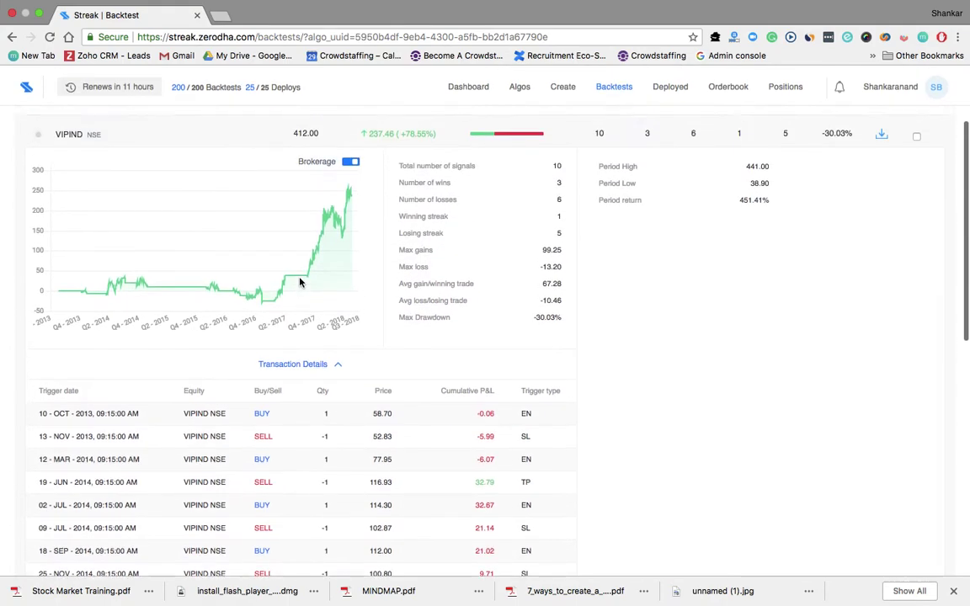
scroll(299, 282, "down", 4)
scroll(299, 282, "down", 2)
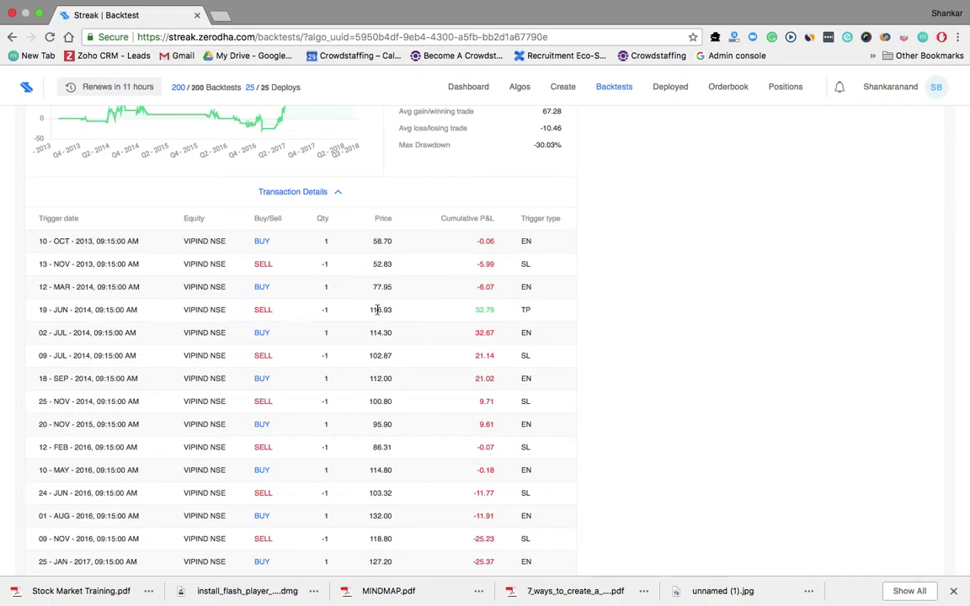
scroll(377, 310, "down", 2)
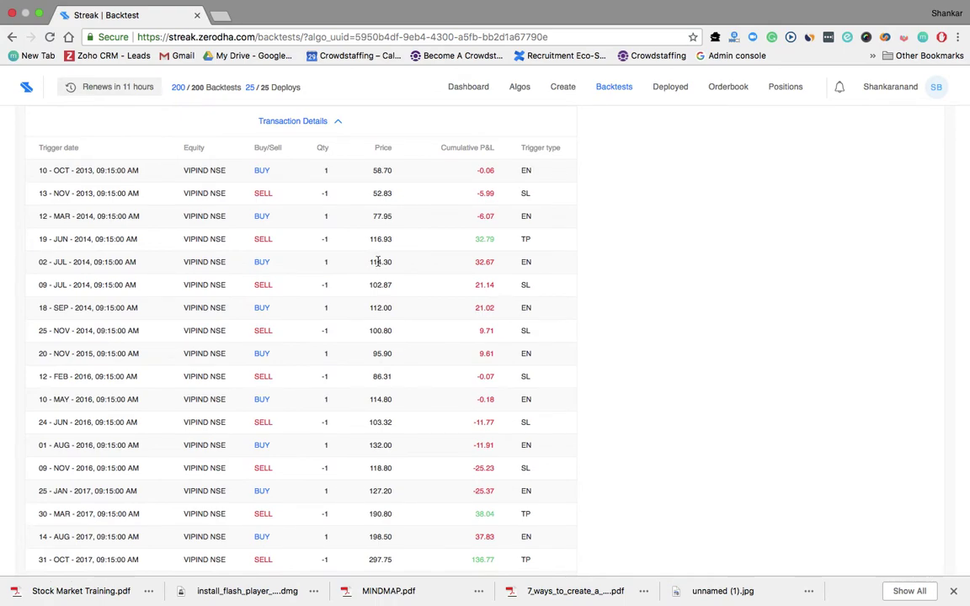
scroll(378, 285, "down", 2)
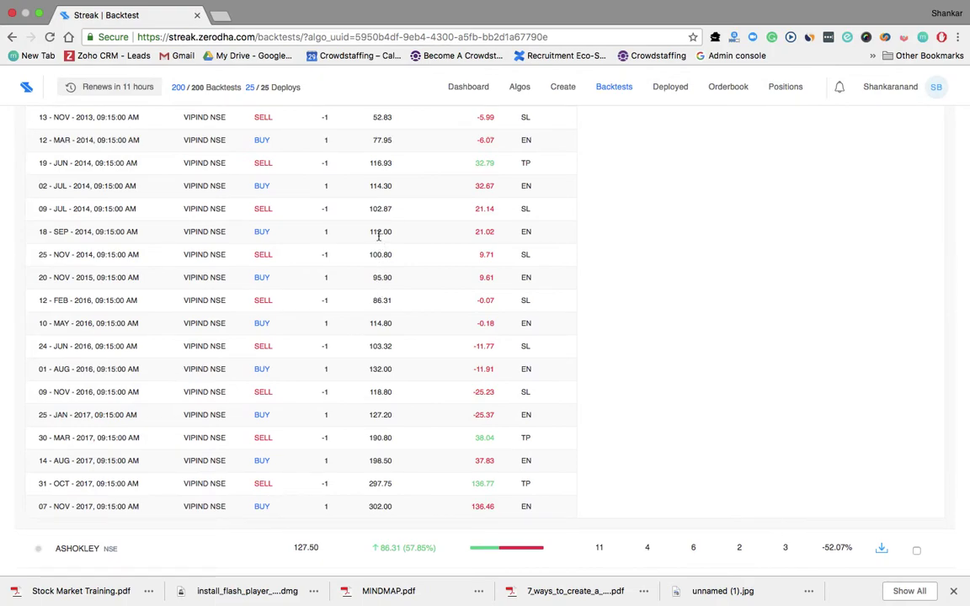
scroll(380, 255, "down", 1)
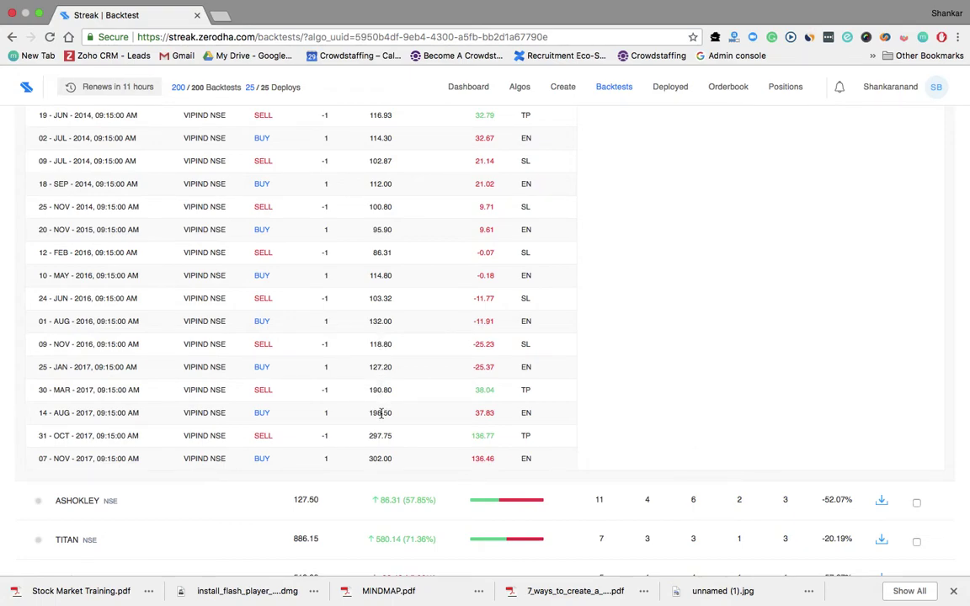
- Review the remaining instruments' backtest results and return to VIPIND's performance chart and summary statistics
scroll(379, 436, "down", 3)
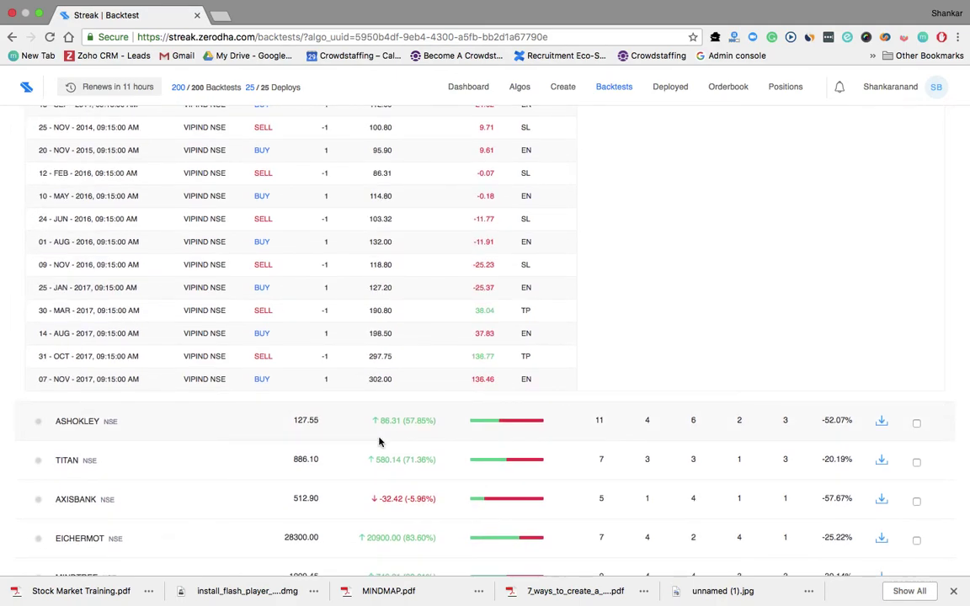
scroll(379, 441, "down", 3)
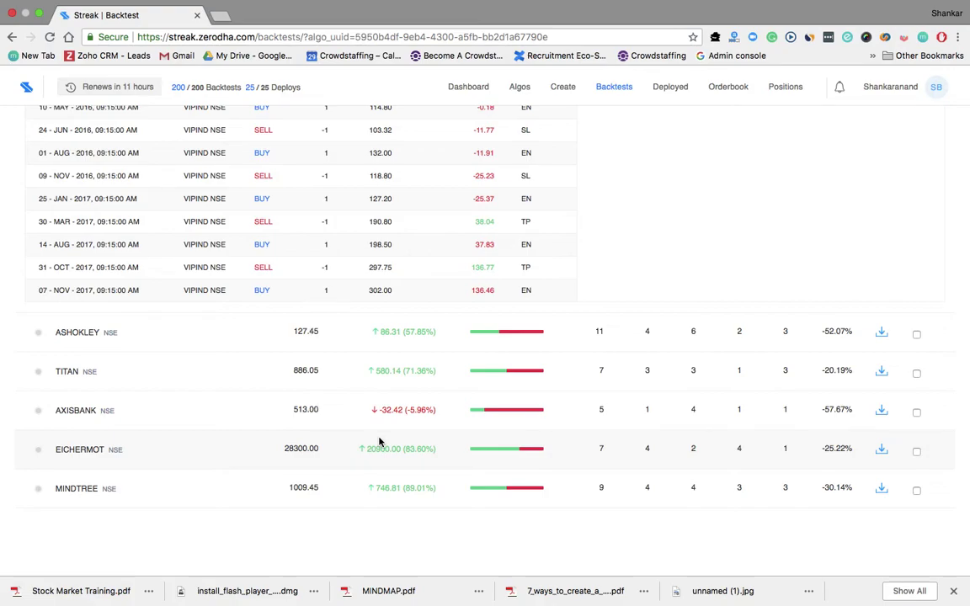
scroll(379, 441, "up", 8)
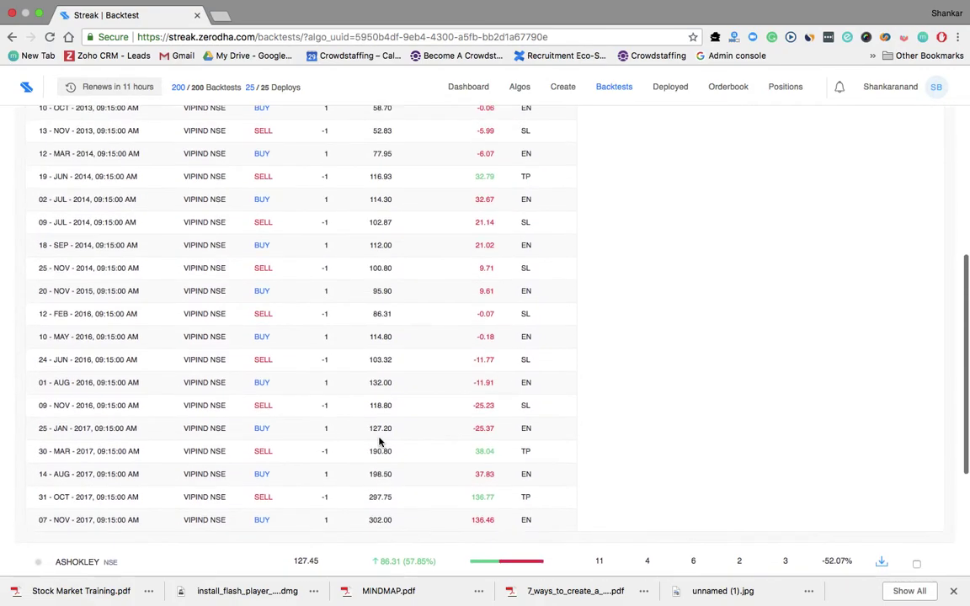
scroll(379, 441, "up", 10)
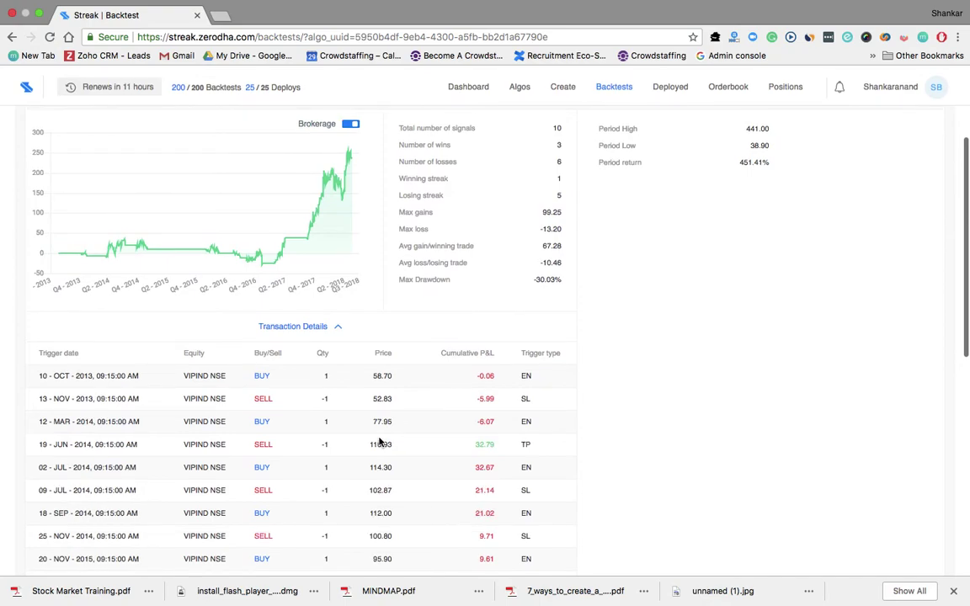
scroll(379, 441, "up", 4)
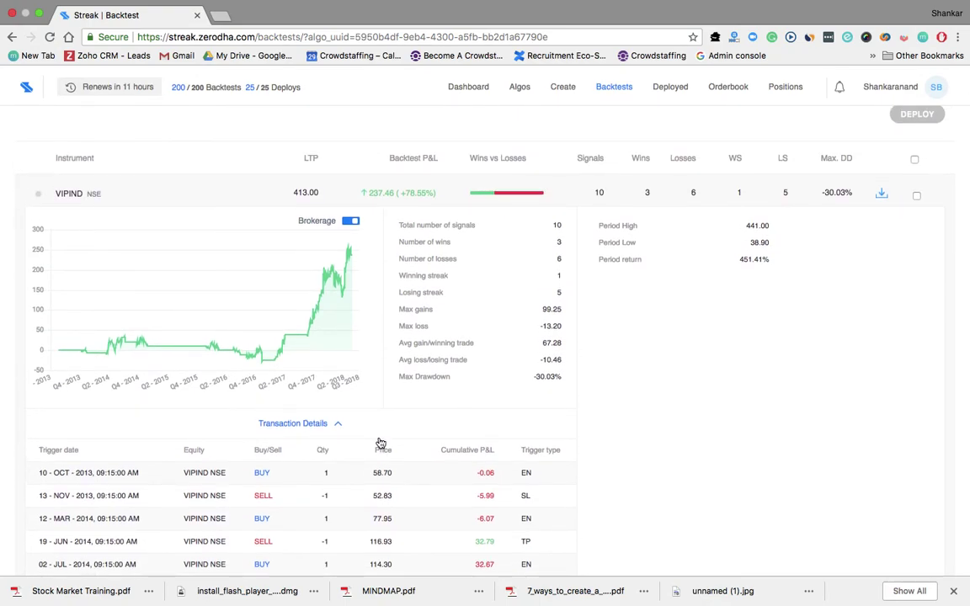
scroll(380, 444, "up", 3)
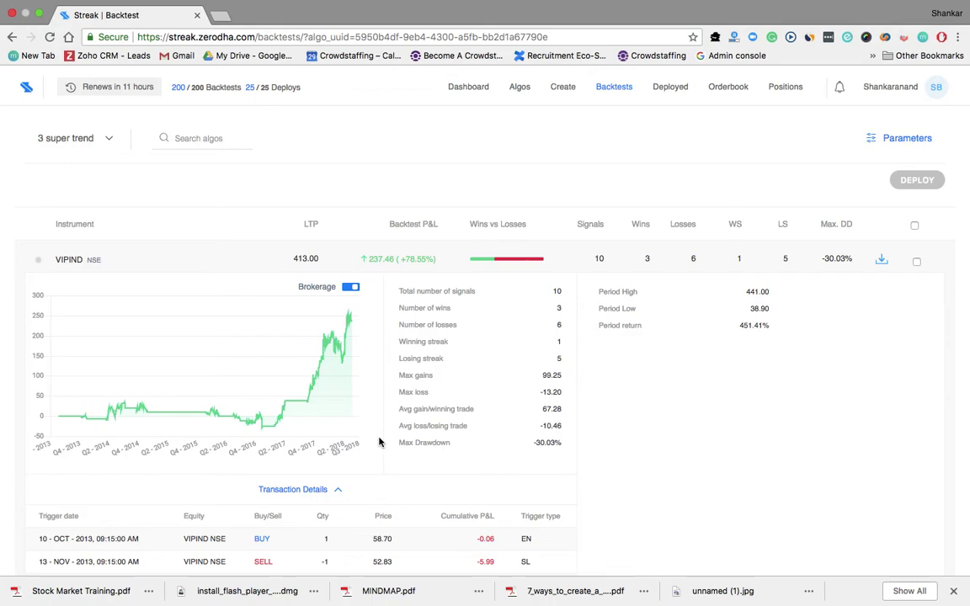
scroll(379, 441, "down", 5)
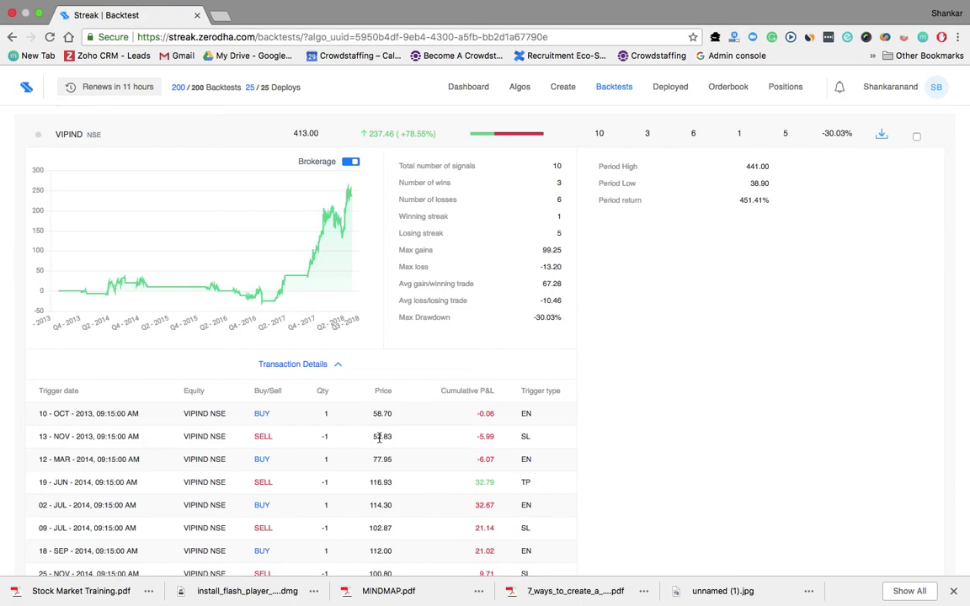
mouse_move(649, 4)
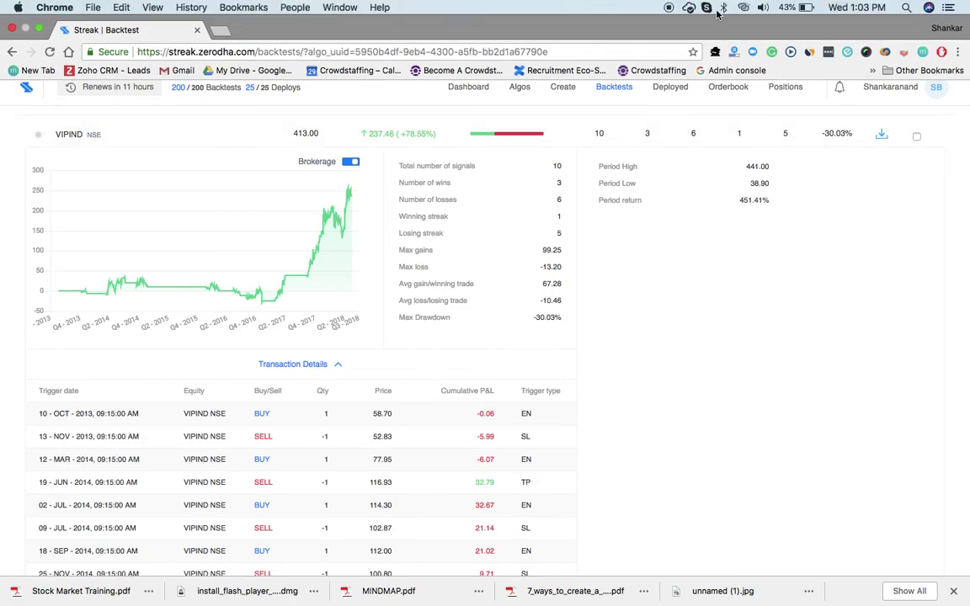